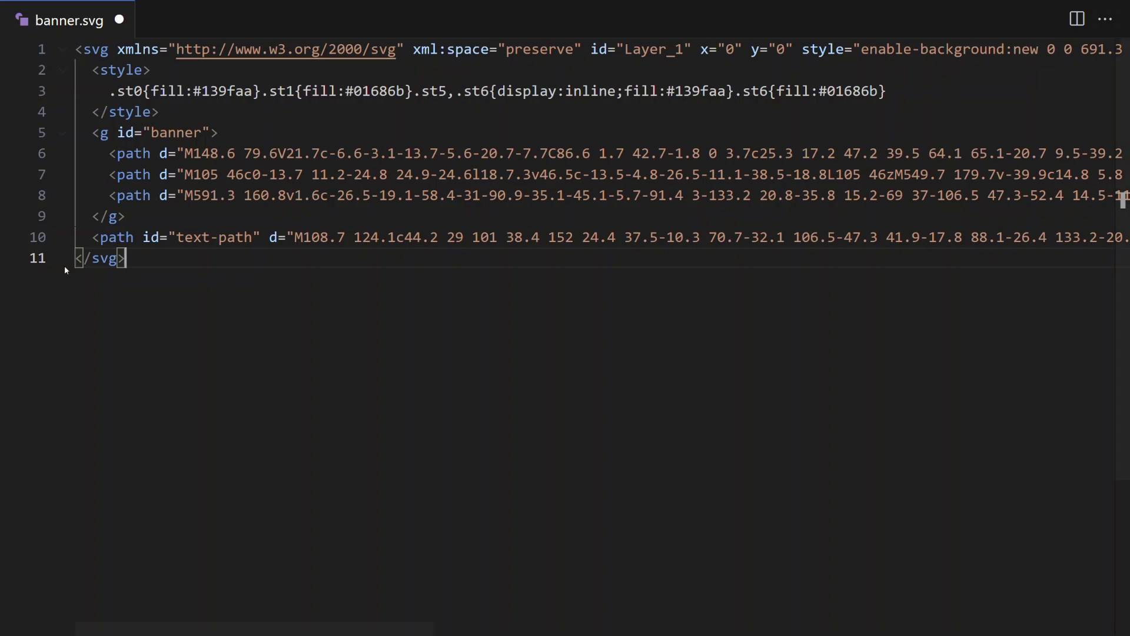
# - Remove the extra attributes after version 1.1 on line 1 and delete the style block
pyautogui.hotkey('ctrl', 'Home')
pyautogui.hotkey('shift', 'End')
pyautogui.hotkey('shift', 'Left')
pyautogui.hotkey('shift', 'Left')
pyautogui.hotkey('shift', 'Left')
pyautogui.hotkey('shift', 'Left')
pyautogui.hotkey('shift', 'Left')
pyautogui.hotkey('shift', 'Left')
pyautogui.hotkey('shift', 'Right')
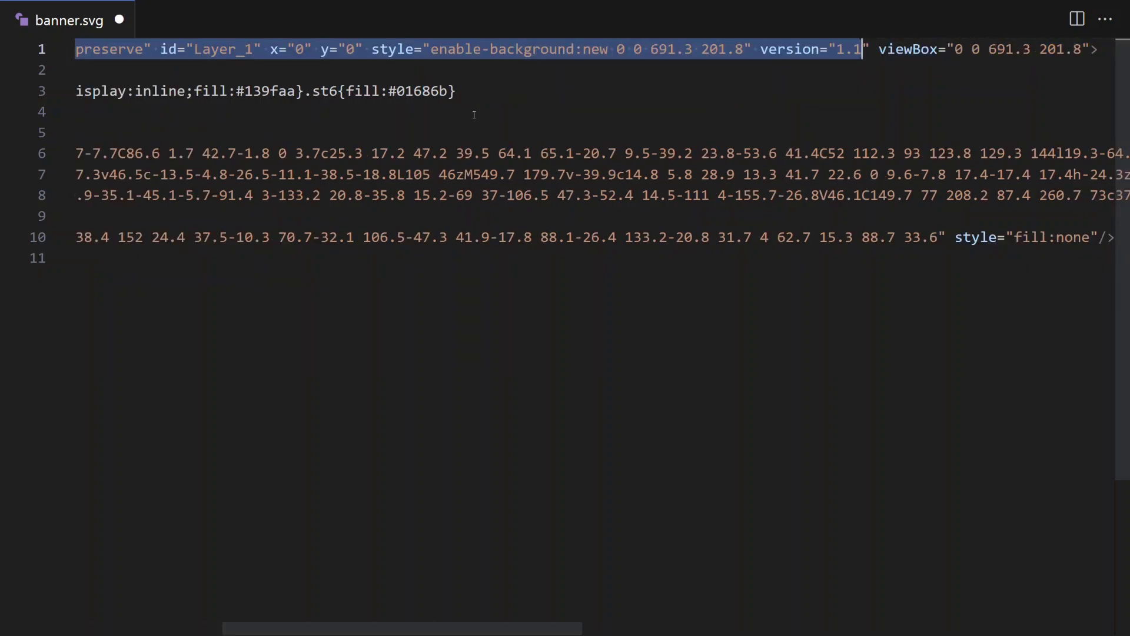
pyautogui.press('BackSpace')
pyautogui.moveTo(39, 112); pyautogui.dragTo(39, 71)
pyautogui.press('BackSpace')
pyautogui.press('BackSpace')
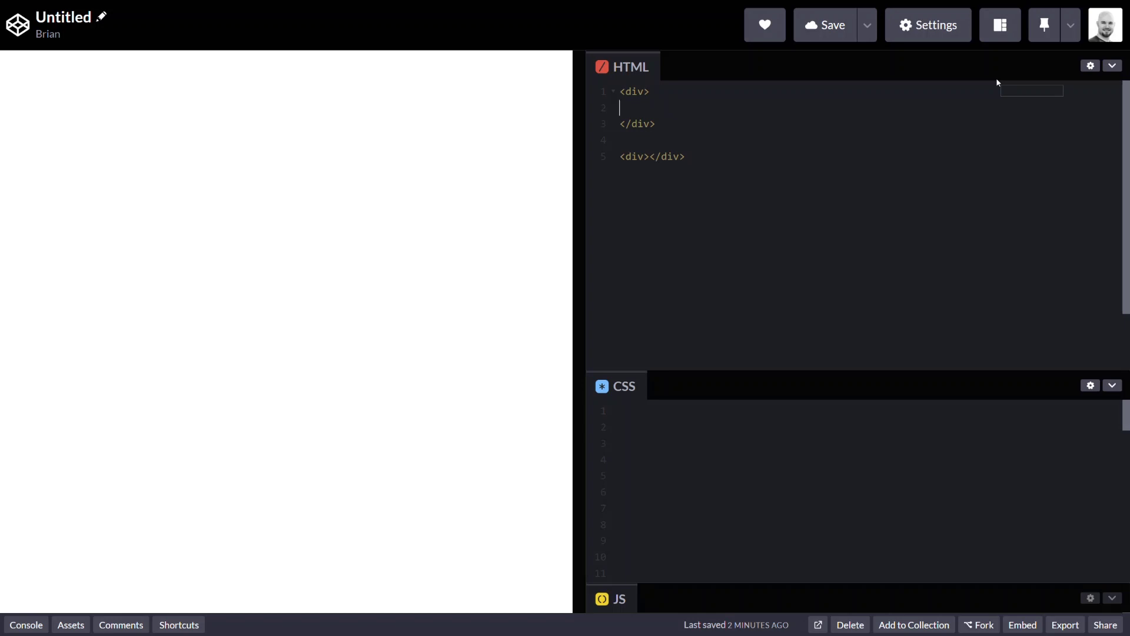
# - Paste the ribbon SVG markup into the first div and fold the banner-01 group's paths
pyautogui.write('<svg xmlns="http://www.w3.org/2000/svg" viewBox="0 0 691.3 201.8">     <g id="banner-01">       <path d="M148.6 79.6V21.7c-6.6-3.1-13.7-5.6-20.7-7.7C86.6 1.7 42.7-1.8 0 3.7c25.3 17.2 47.2 39.5 64.1 65.1-20.7 9.5-39.2 23.8-53.6 41.4C52 112.3 93 123.8 129.3 144l19.3-64.4zM549.7 121.8v57.9c45 16.4 94 22 141.6 16.2-27.4-15.1-50.8-37.4-67.1-64 13.4-3.9 26.3-9.4 38-16.9 10.6-6.7 20.2-15.1 28-24.8-39-3.5-77.1-15.7-114.3-28.4l-26.2 60z" class="st0"/>       <path d="M105 46c0-13.7 11.2-24.8 24.9-24.6l18.7.3v46.5c-13.5-4.8-26.5-11.1-38.5-18.8L105 46zM549.7 179.7v-39.9c14.8 5.8 28.9 13.3 41.7 22.6 0 9.6-7.8 17.4-17.4 17.4h-24.3z" class="st1"/>       <path d="M591.3 160.8v1.6c-26.5-19.1-58.4-31-90.9-35.1-45.1-5.7-91.4 3-133.2 20.8-35.8 15.2-69 37-106.5 47.3-52.4 14.5-111 4-155.7-26.8V46.1C149.7 77 208.2 87.4 260.7 73c37.5-10.3 70.7-32.1 106.5-47.3C409.1 7.8 455.3-.9 500.4 4.8c32.5 4.1 64.4 16 90.9 35.1v120.9z" class="st7" />     </g>     <path id="text-path-01" d="M108.7 124.1c44.2 29 101 38.4 152 24.4 37.5-10.3 70.7-32.1 106.5-47.3 41.9-17.8 88.1-26.4 133.2-20.8 31.7 4 62.7 15.3 88.7 33.6" class="st8" />   </svg>')
pyautogui.scroll(2, 998, 82)
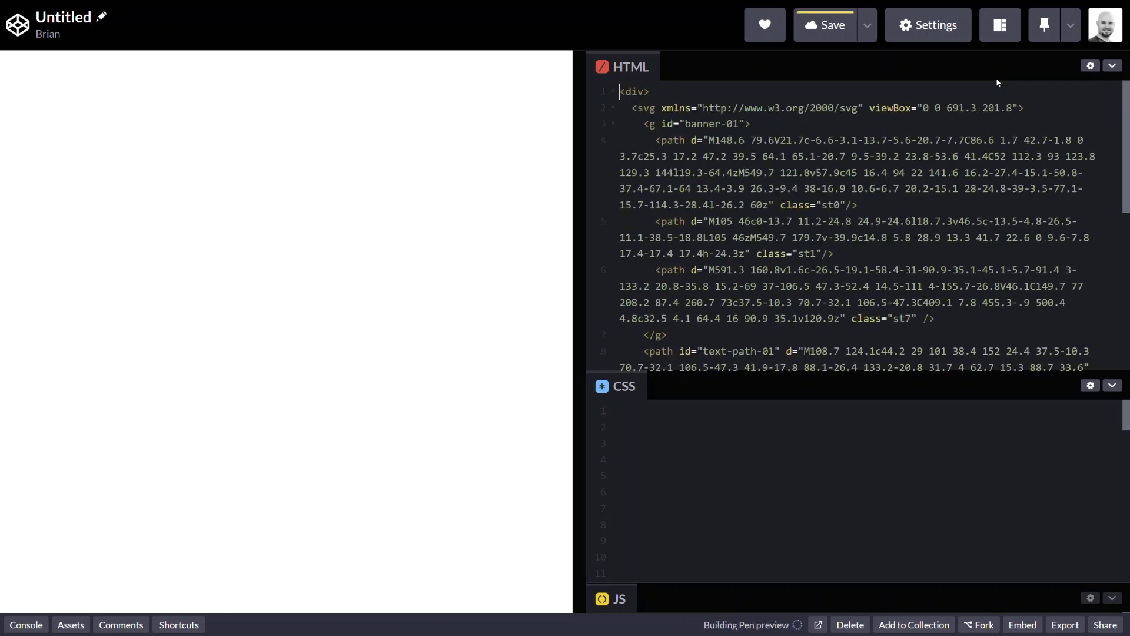
pyautogui.click(620, 123)
pyautogui.click(795, 168)
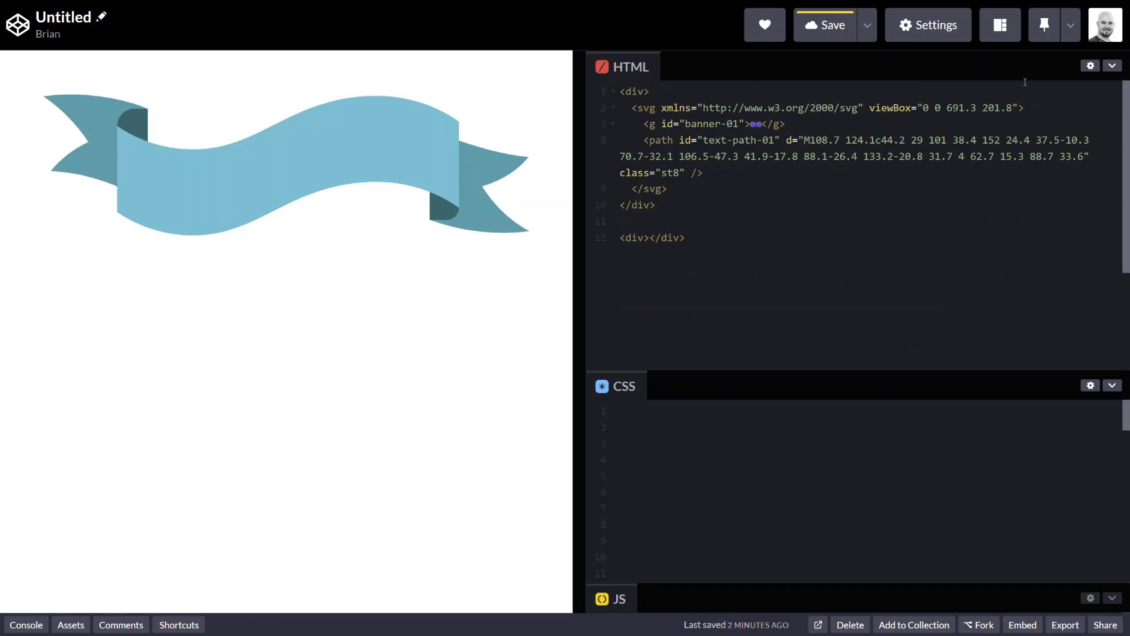
# - Add a text/textPath linked to #text-path-01, with pathLength 2 and startOffset 1
pyautogui.press('Return')
pyautogui.write('text')
pyautogui.press('Tab')
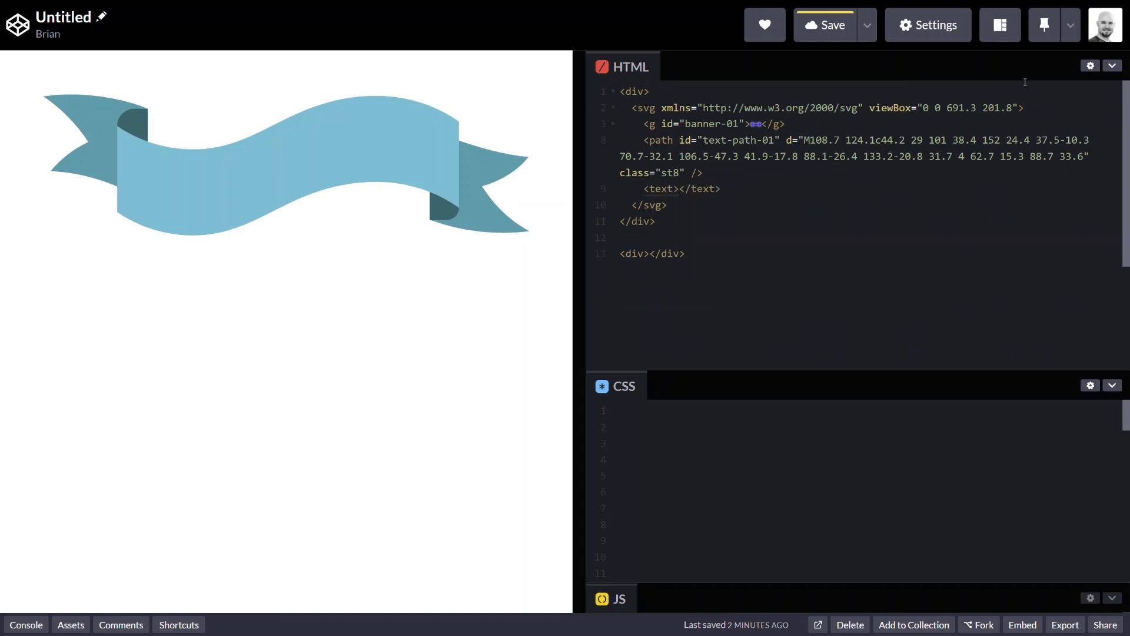
pyautogui.press('Return')
pyautogui.write('textPath')
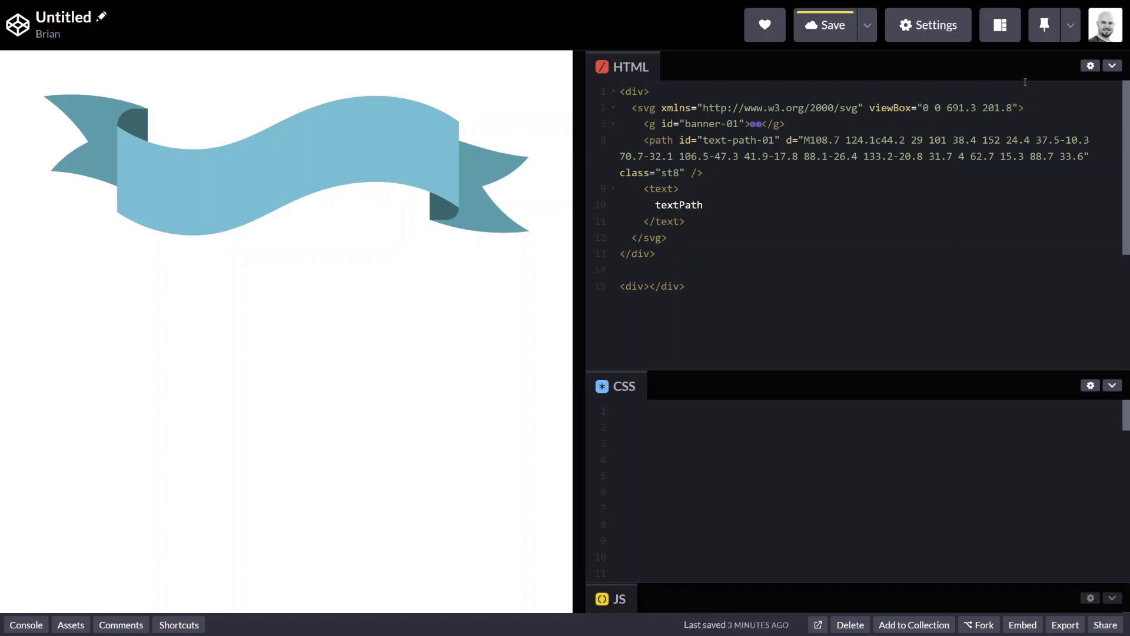
pyautogui.press('Tab')
pyautogui.write('Welcome Everyone!')
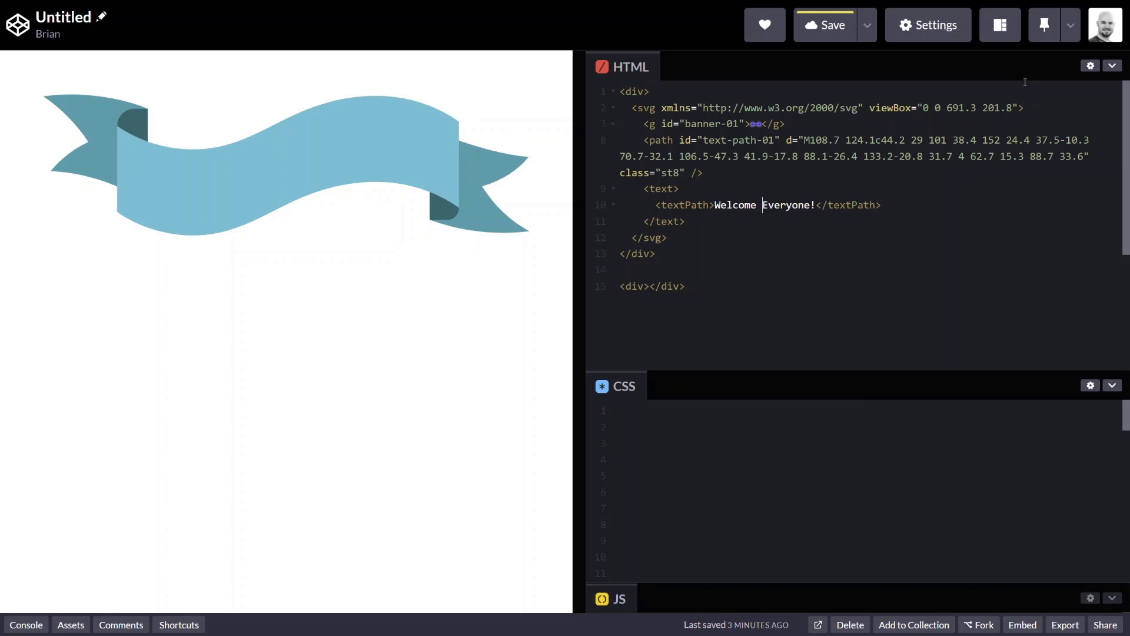
pyautogui.write(' href=""')
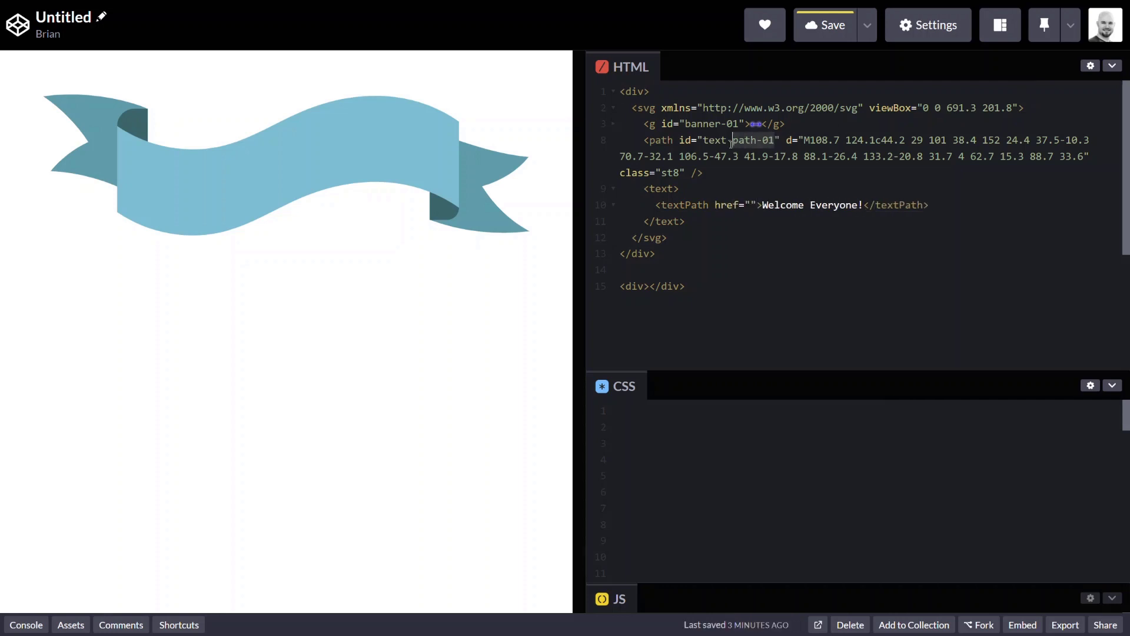
pyautogui.write('#text-path-01')
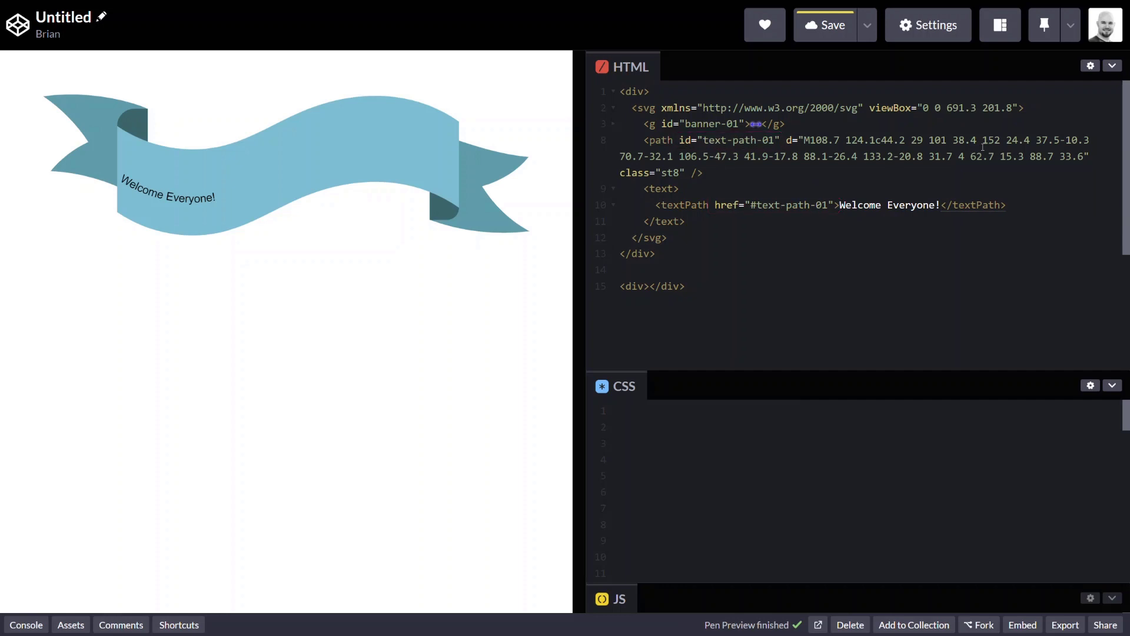
pyautogui.click(783, 140)
pyautogui.write('pathLeng')
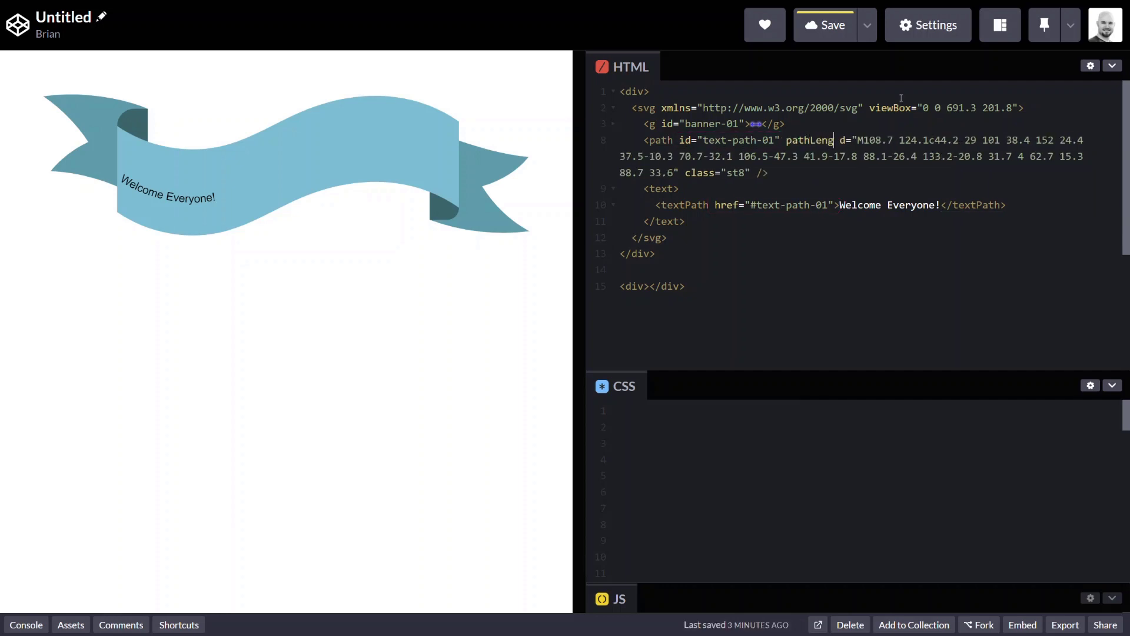
pyautogui.write('th="2')
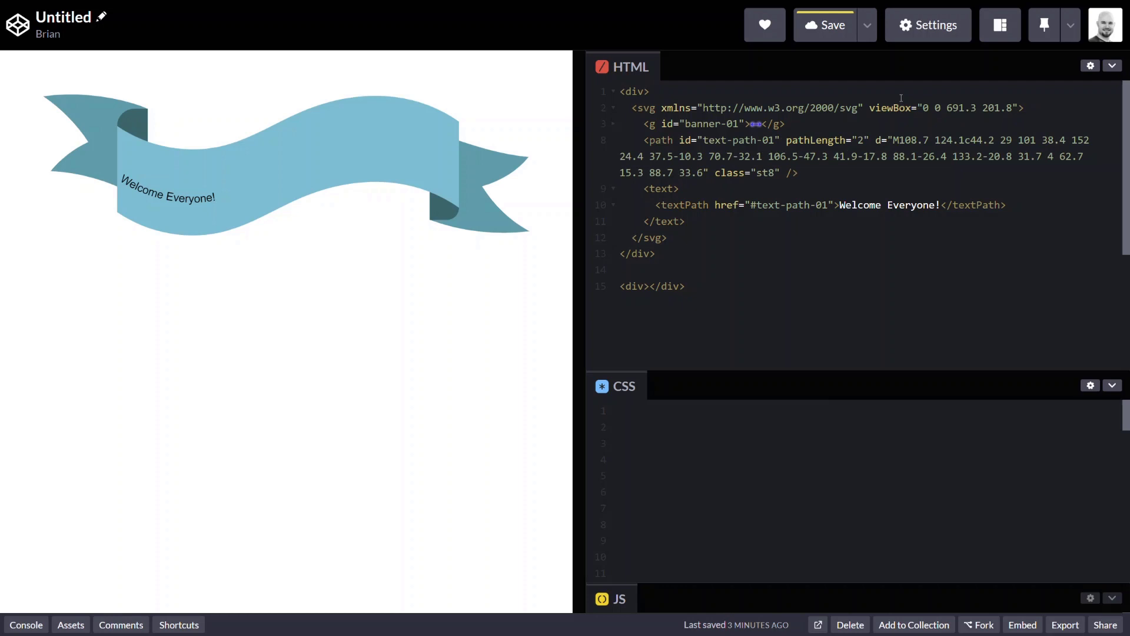
pyautogui.click(832, 206)
pyautogui.write('startOffset="')
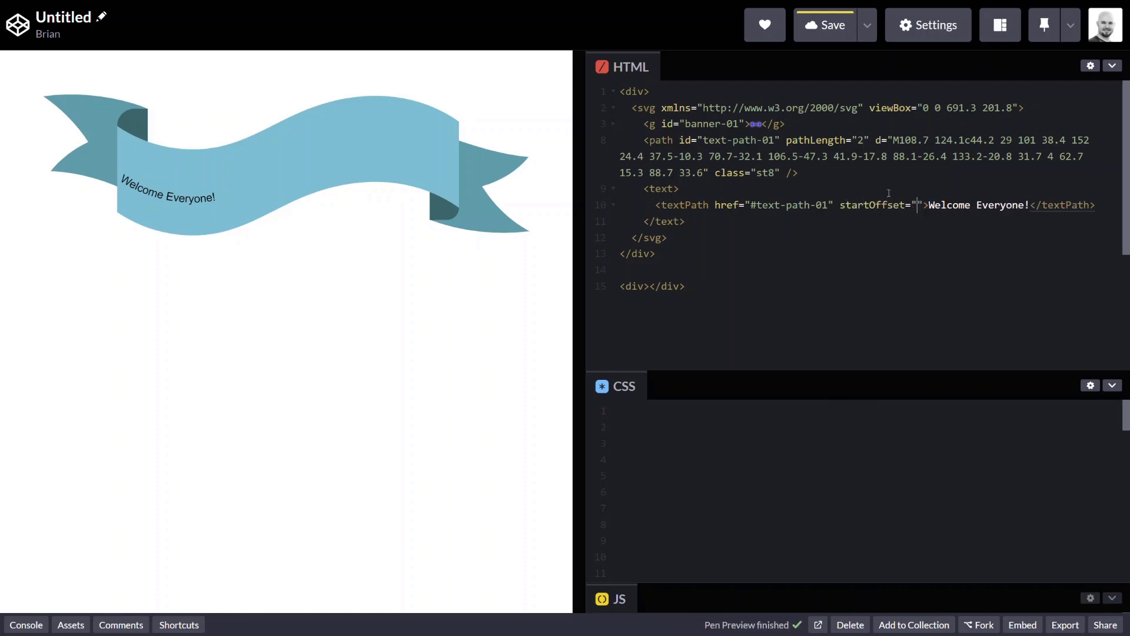
pyautogui.write('1')
# - Write a textPath CSS rule with fill, font-size, bold weight, letter-spacing, middle anchor and white shadow
pyautogui.click(620, 443)
pyautogui.write('text')
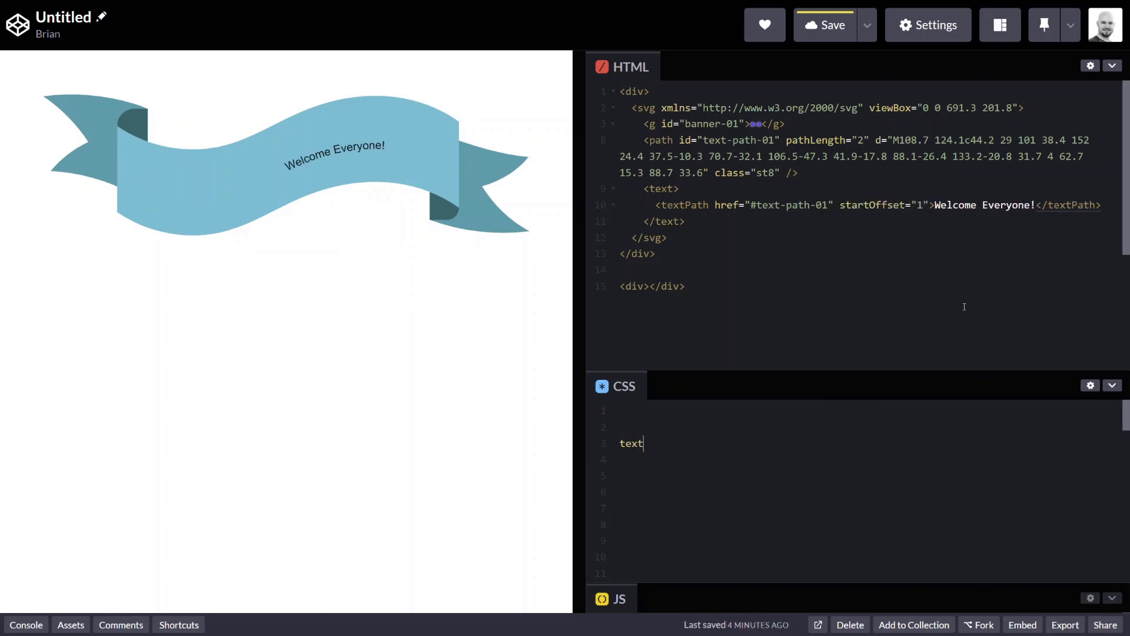
pyautogui.write('Path {')
pyautogui.press('Return')
pyautogui.write('text-anchor: middle;')
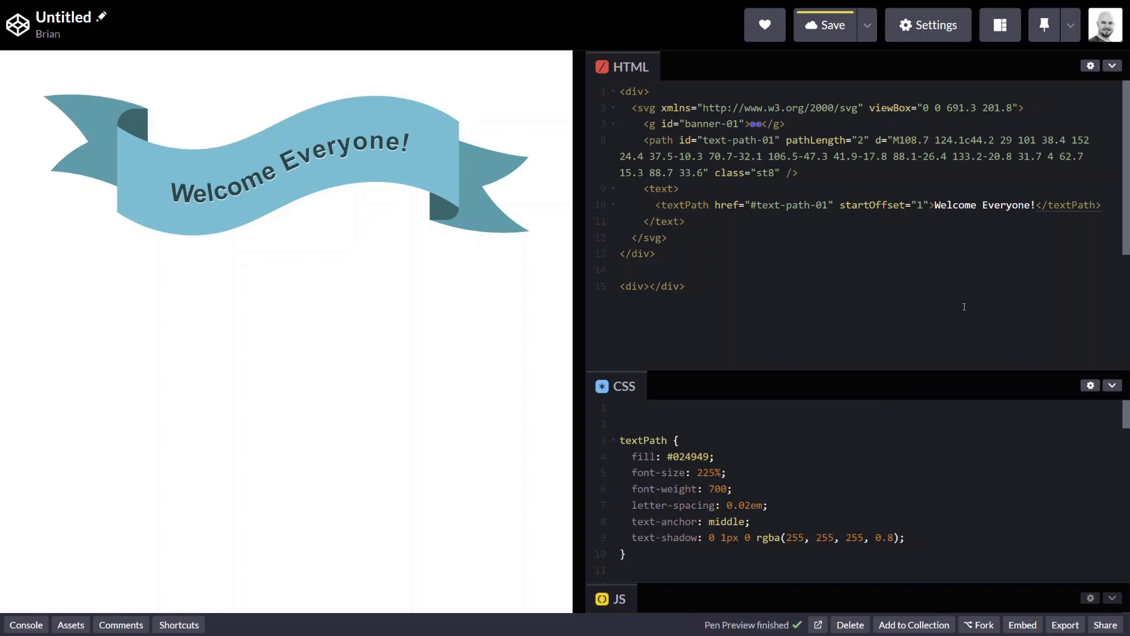
# - Replace 'Everyone' with 'to our Store' and insert ' and More' before the exclamation mark
pyautogui.moveTo(579, 315)
pyautogui.mouseDown()
pyautogui.moveTo(608, 329)
pyautogui.moveTo(407, 337)
pyautogui.mouseUp()
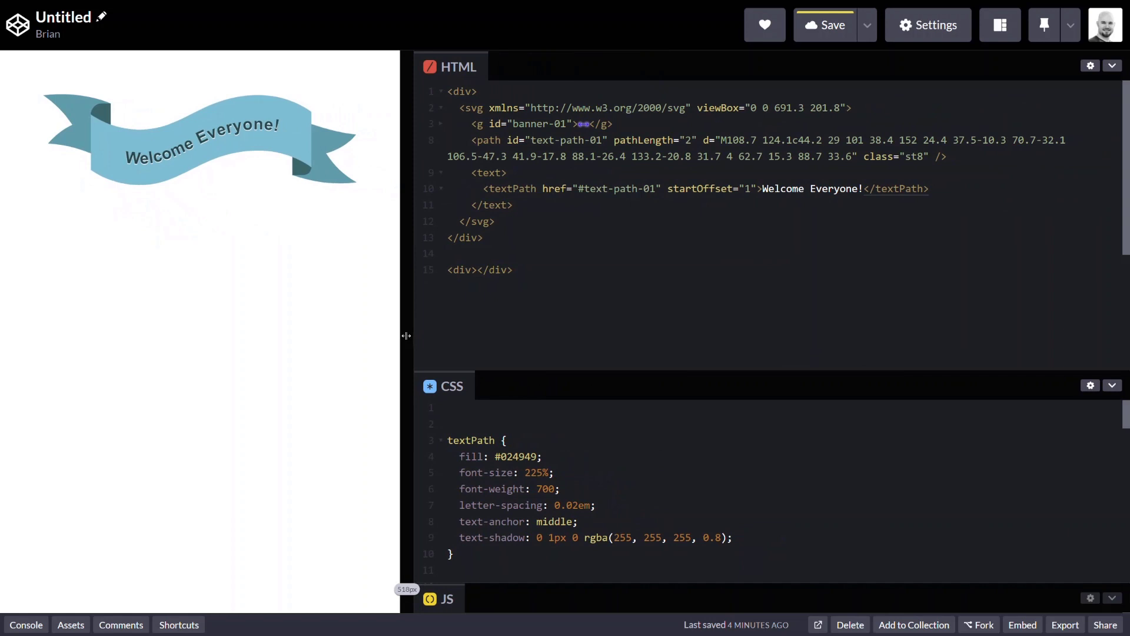
pyautogui.doubleClick(835, 188)
pyautogui.write('to our Store!')
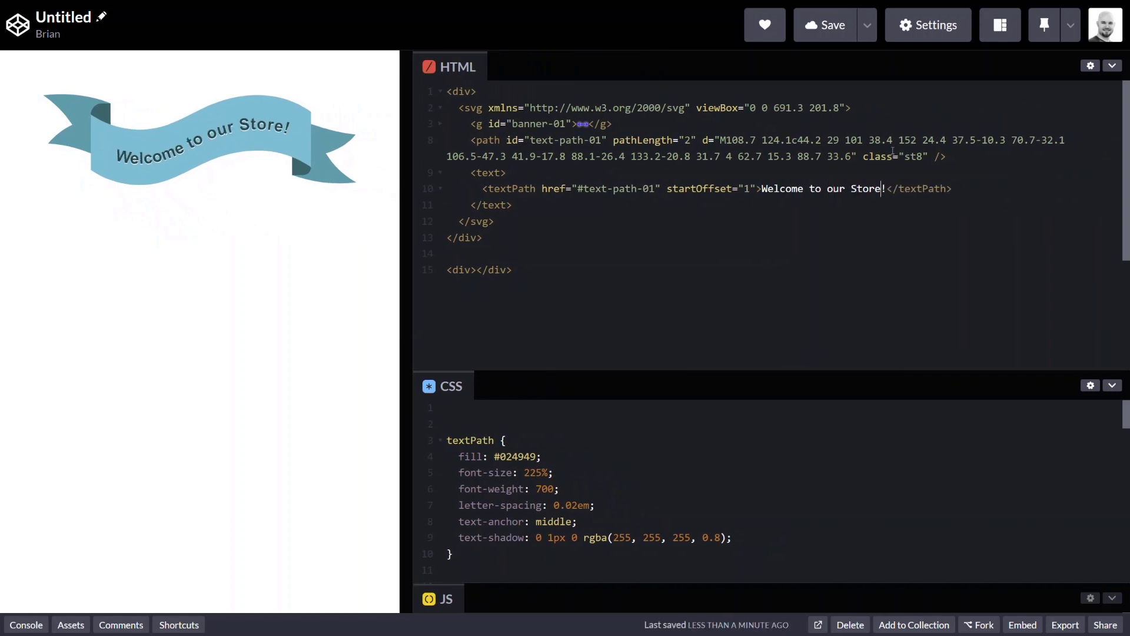
pyautogui.moveTo(407, 316)
pyautogui.mouseDown()
pyautogui.moveTo(564, 298)
pyautogui.moveTo(435, 301)
pyautogui.mouseUp()
pyautogui.press('Left')
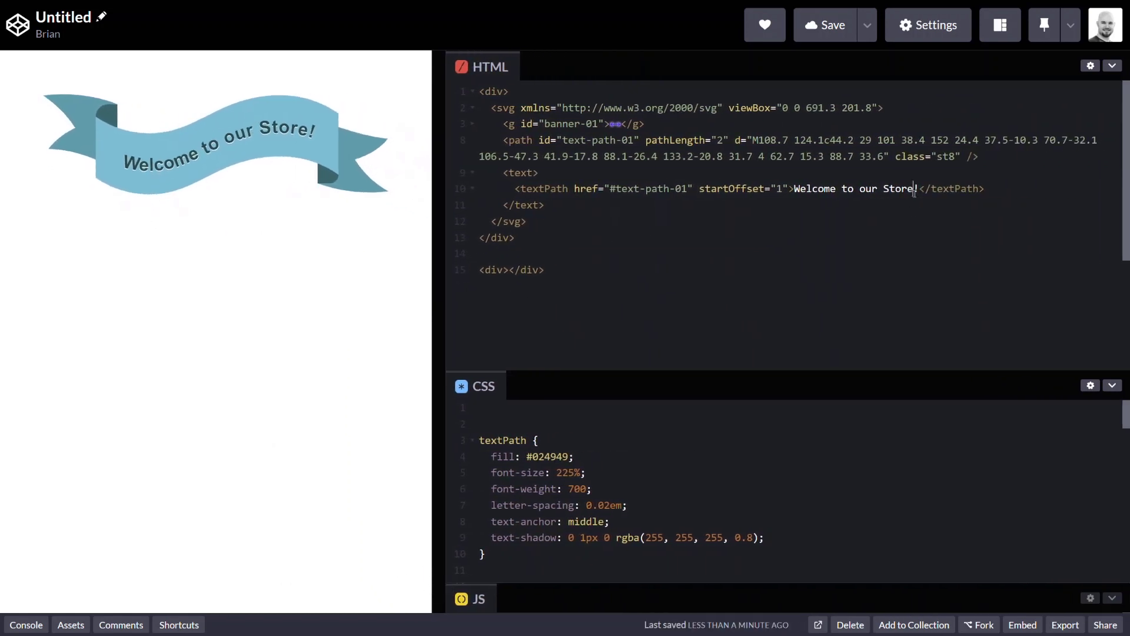
pyautogui.write('and More')
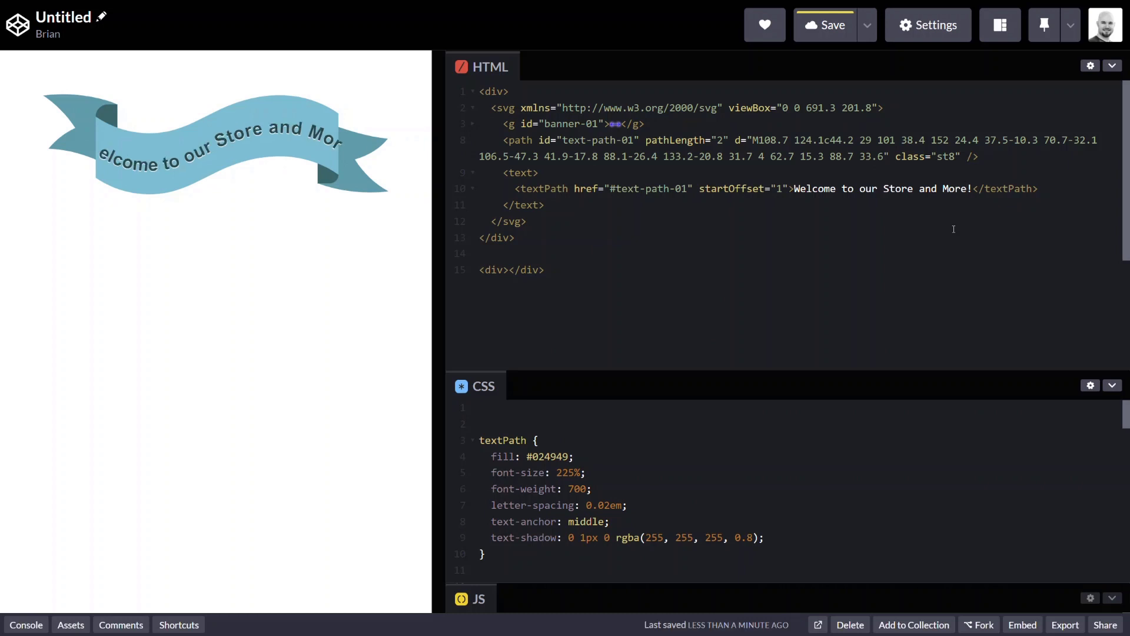
# - Paste the banner-02 SVG into the second div and add an empty text/textPath element
pyautogui.click(510, 269)
pyautogui.hotkey('ctrl', 'v')
pyautogui.click(472, 302)
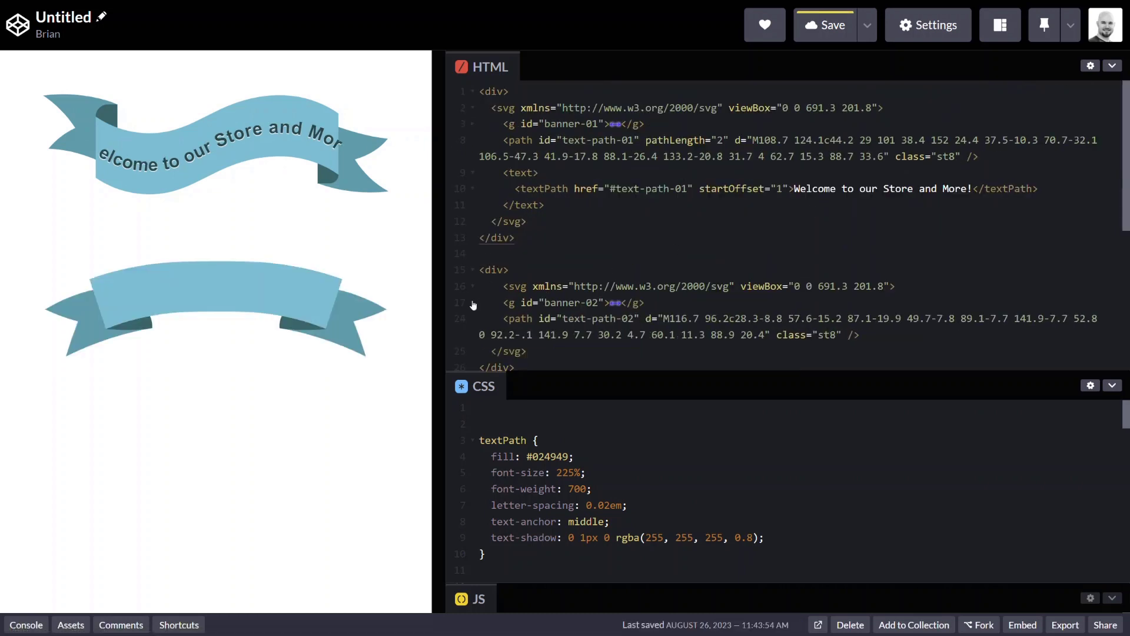
pyautogui.scroll(-2, 619, 263)
pyautogui.press('Return')
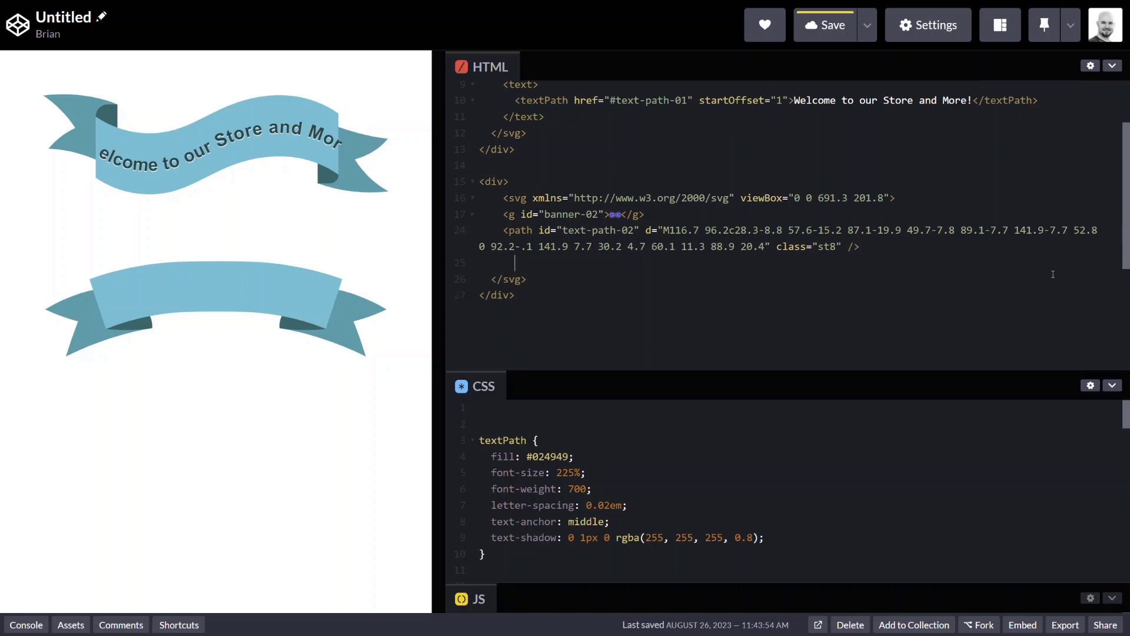
pyautogui.write('text')
pyautogui.press('Tab')
pyautogui.press('Return')
pyautogui.write('textPath')
pyautogui.press('Tab')
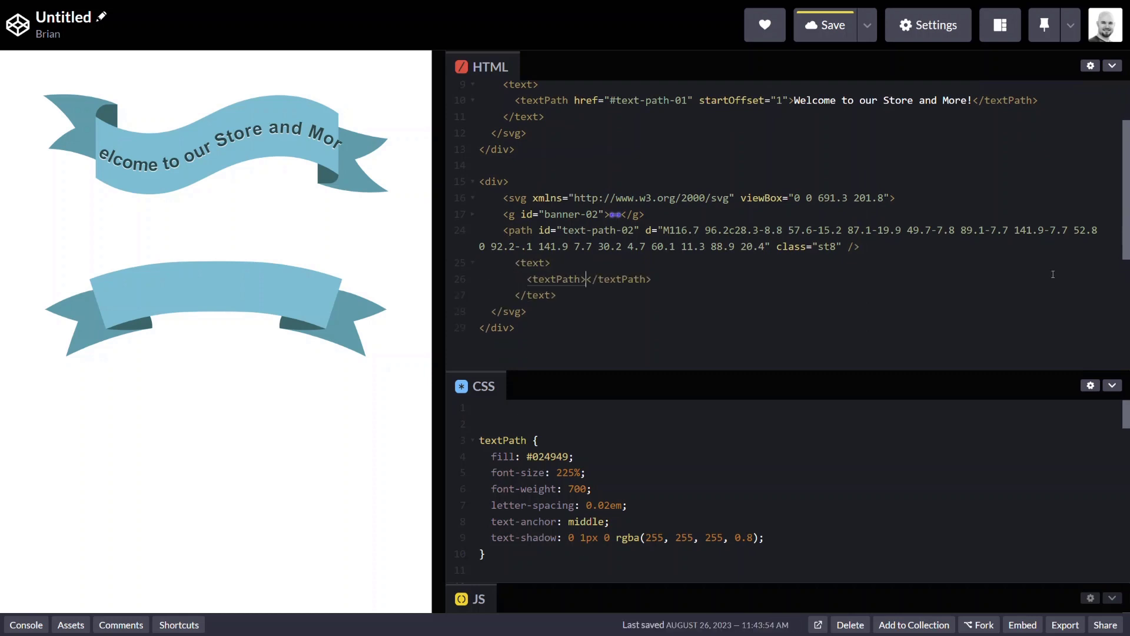
pyautogui.write('Welcome to our Store!')
# - Link the 'Welcome to our Store!' textPath to #text-path-02, with pathLength 2 and startOffset 1
pyautogui.hotkey('ctrl', 'Left')
pyautogui.hotkey('ctrl', 'Left')
pyautogui.hotkey('ctrl', 'Left')
pyautogui.write('href="#')
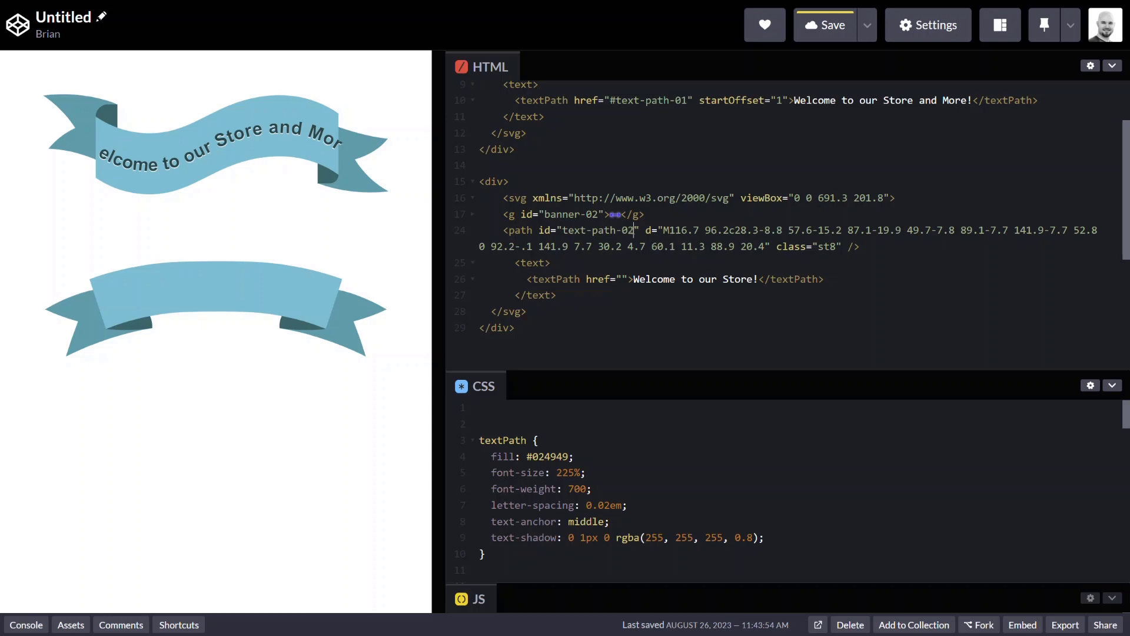
pyautogui.moveTo(563, 230); pyautogui.dragTo(636, 229)
pyautogui.click(629, 279)
pyautogui.write('#text-path-02')
pyautogui.click(642, 230)
pyautogui.write('pathLength="2"')
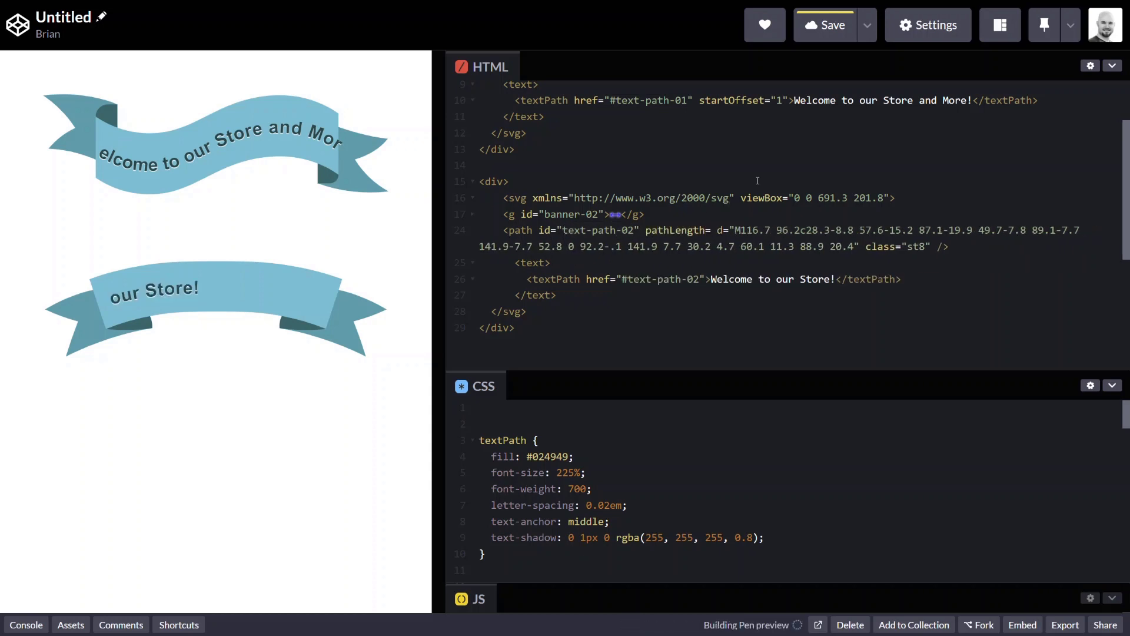
pyautogui.click(705, 279)
pyautogui.write('startOffset="1"')
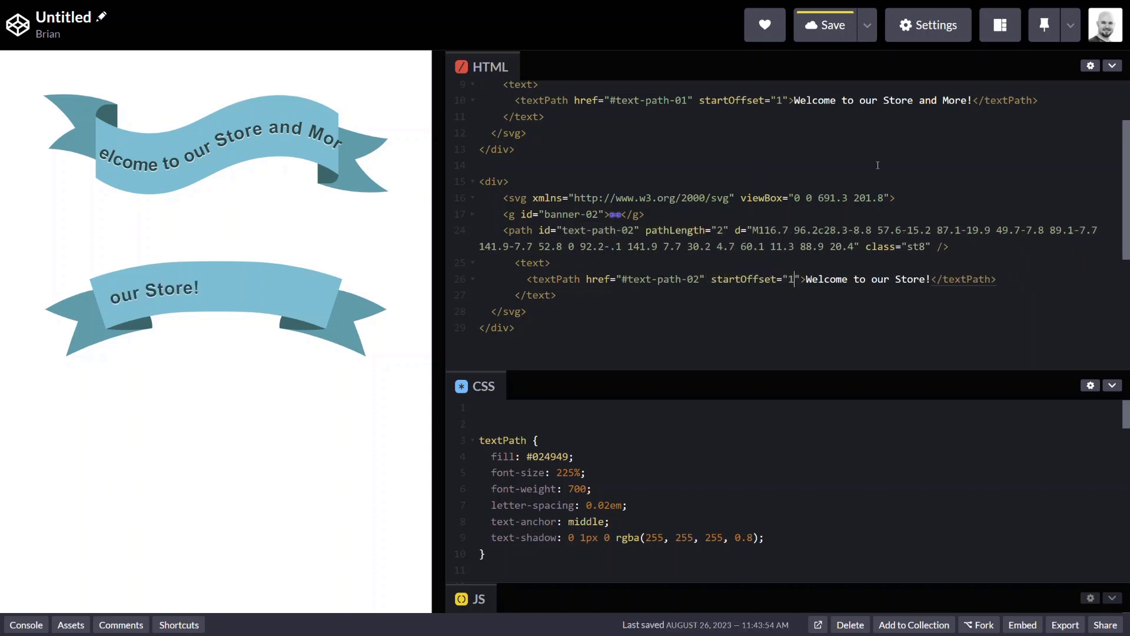